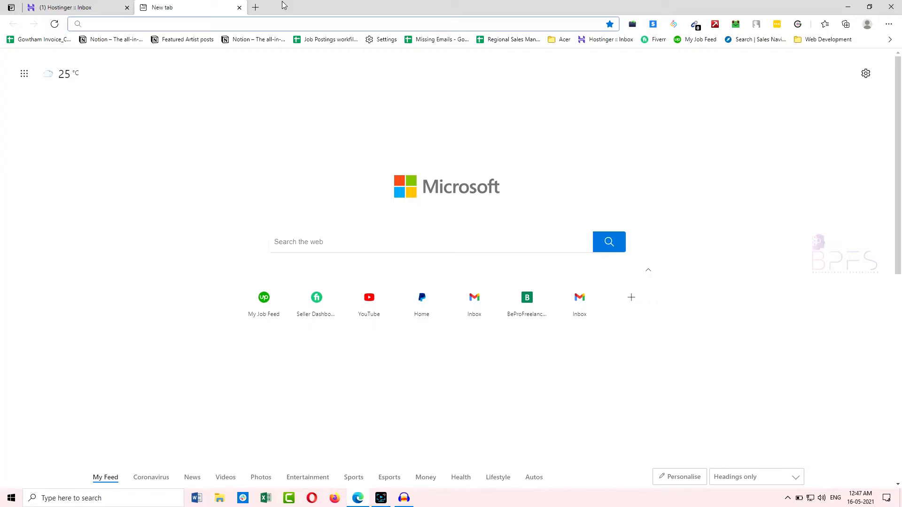
Step: Go to the Mailchimp website and open its free account sign-up form
type("mailchimp")
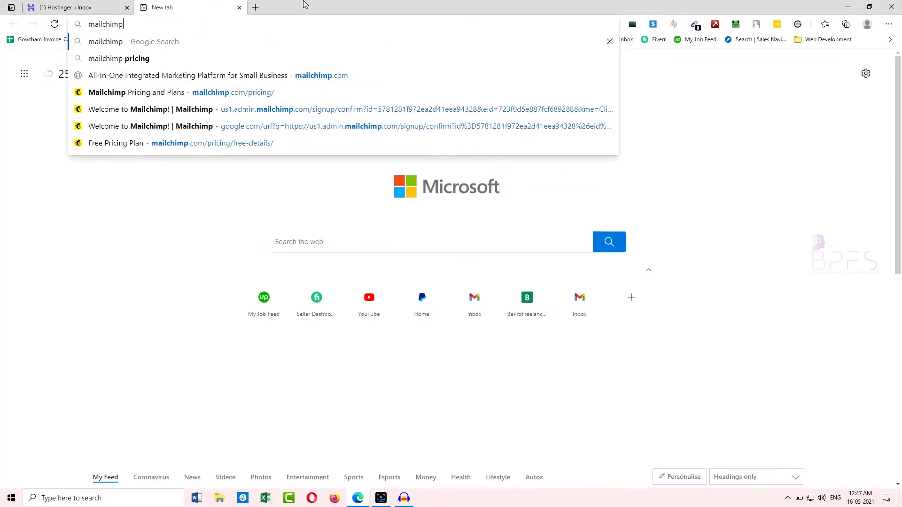
key("Return")
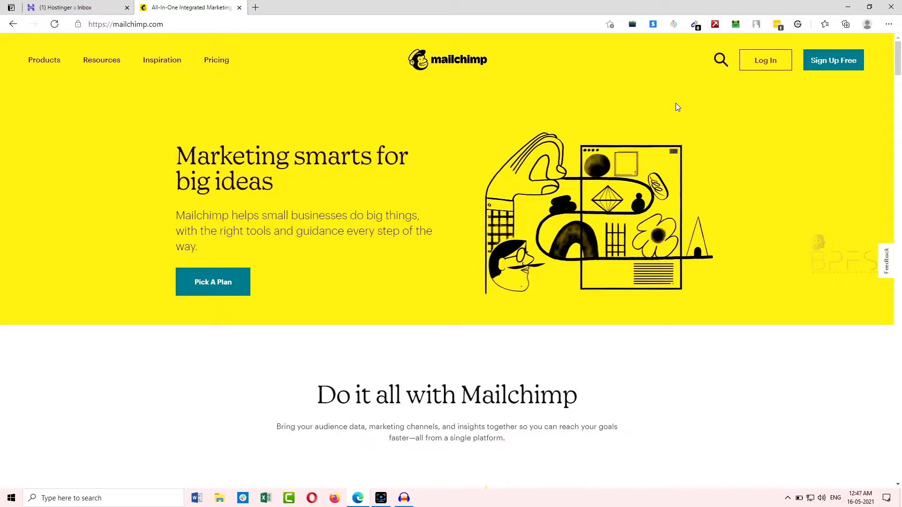
left_click(835, 63)
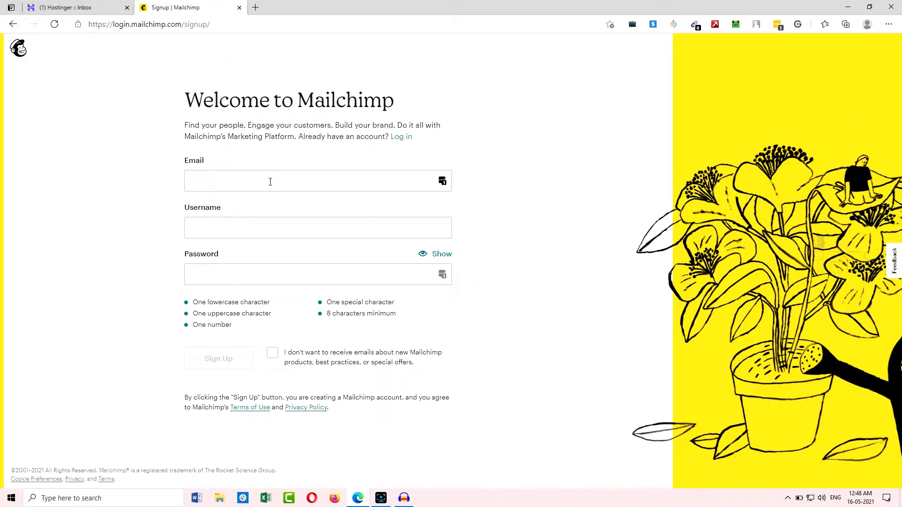
Step: Fill in the sign-up form with the business e-mail, username and account password, and submit it
left_click(270, 182)
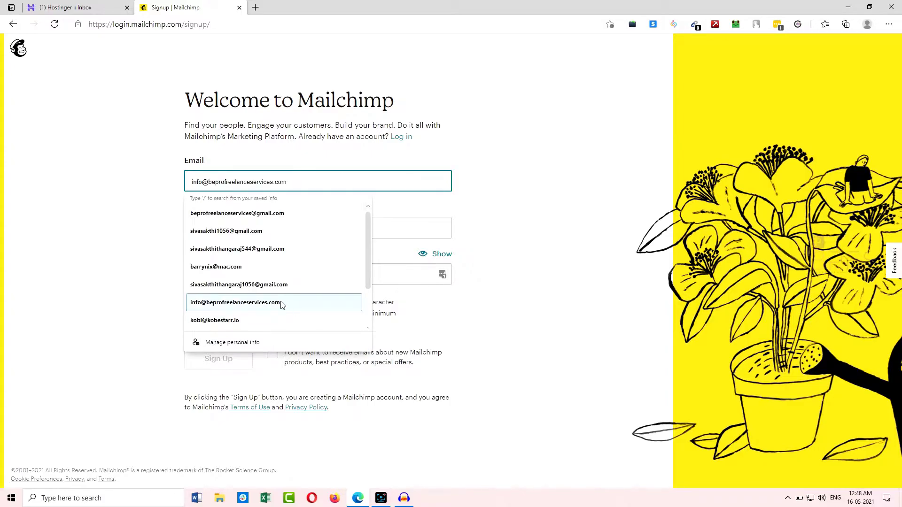
left_click(300, 303)
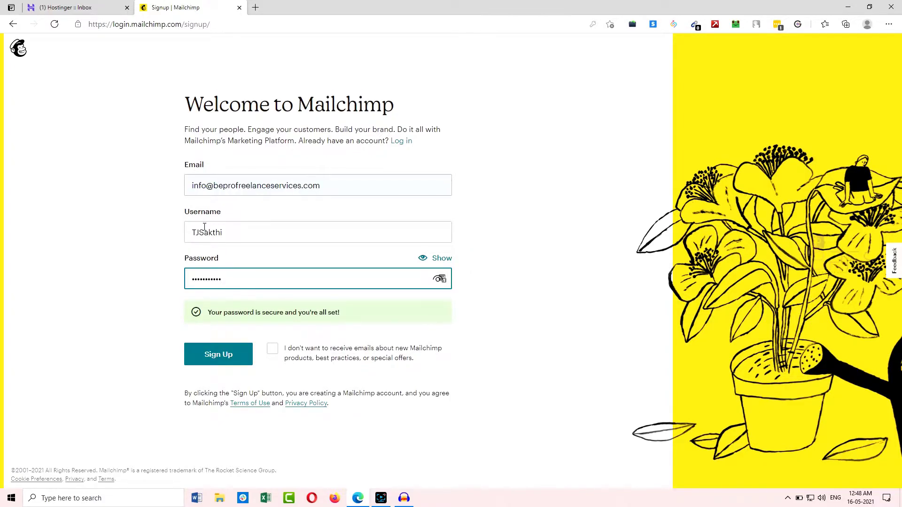
left_click(212, 358)
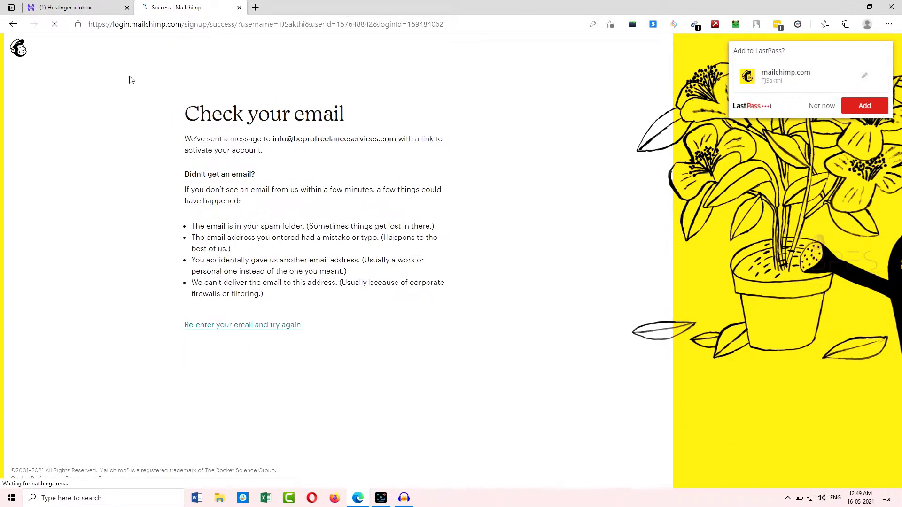
Step: Refresh the webmail inbox, activate the account from the Mailchimp activation e-mail and pass the human confirmation
left_click(75, 7)
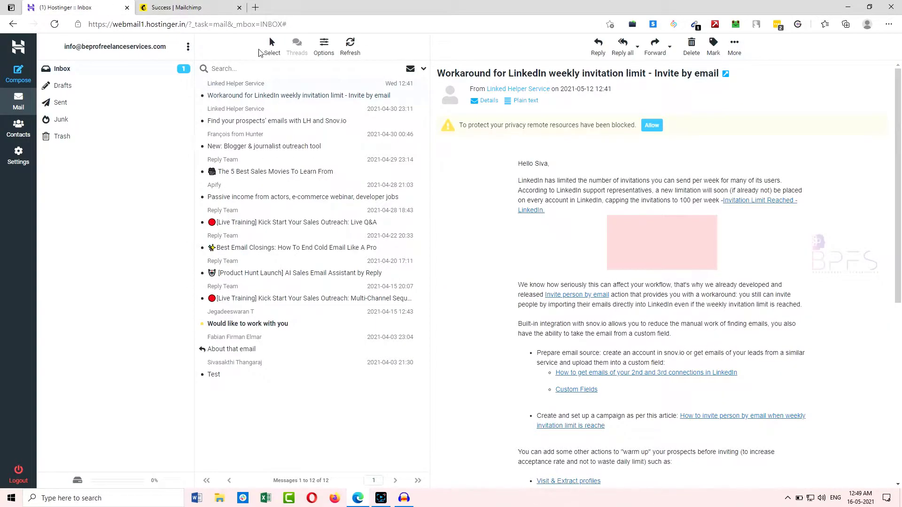
left_click(350, 47)
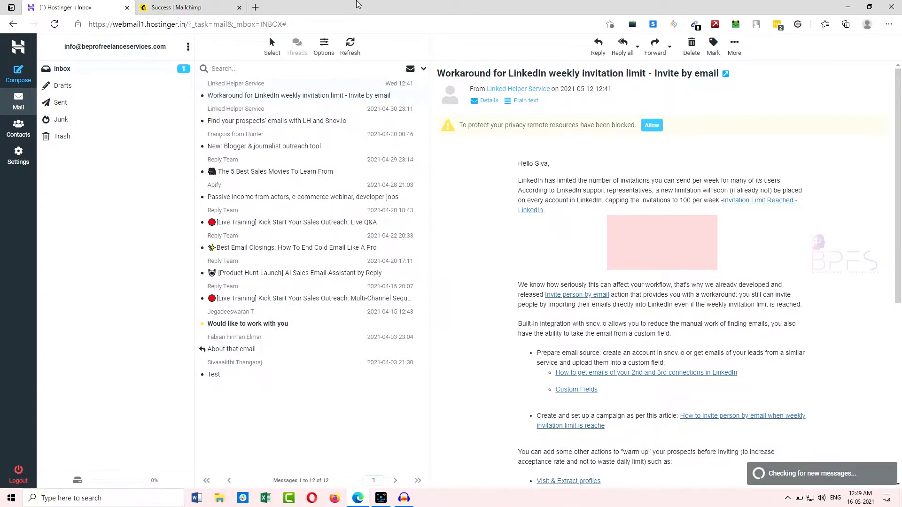
left_click(296, 96)
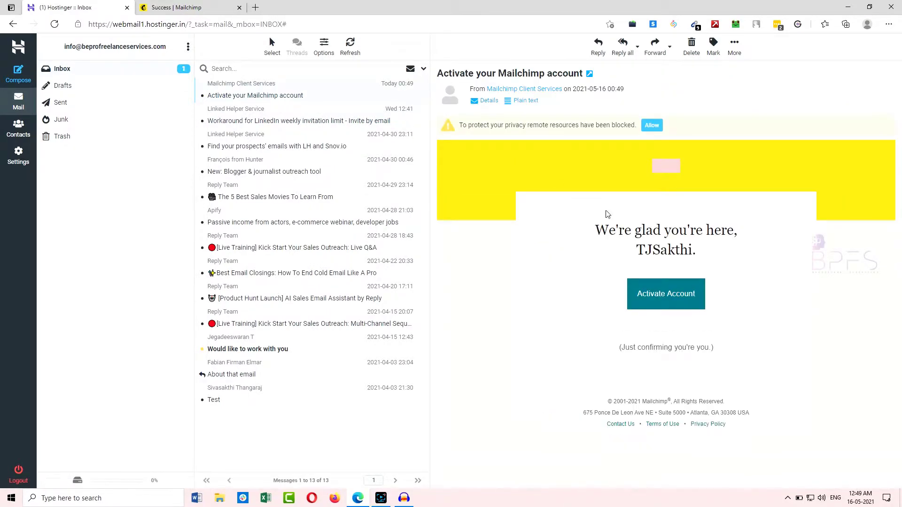
left_click(660, 289)
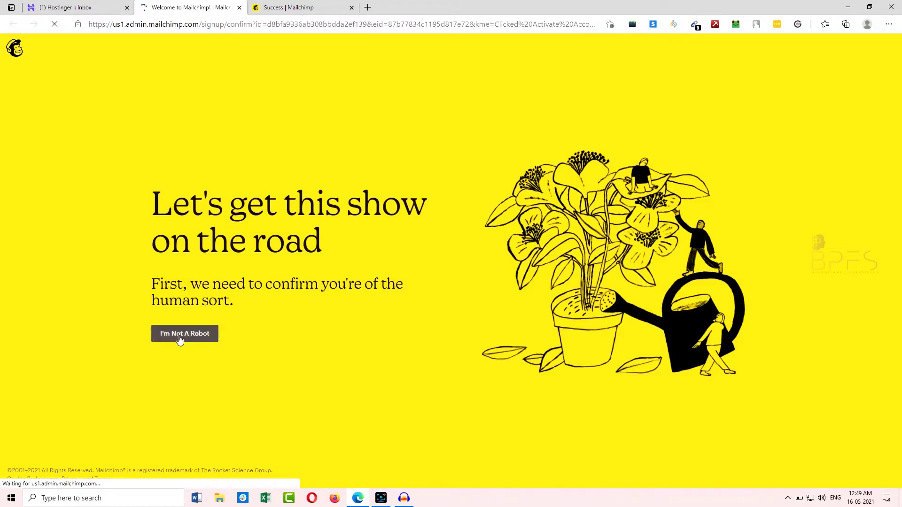
left_click(188, 334)
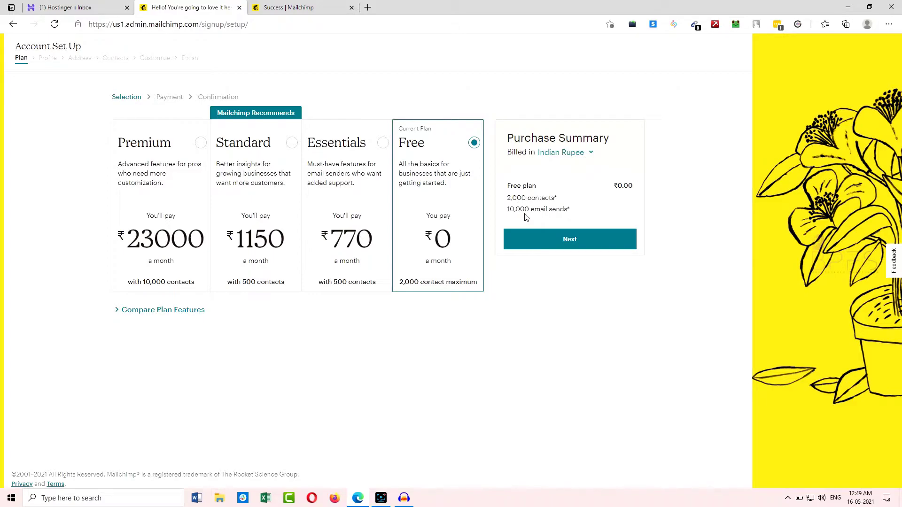
Step: Continue with the Free plan and fill in the account's profile and business address details
left_click(565, 242)
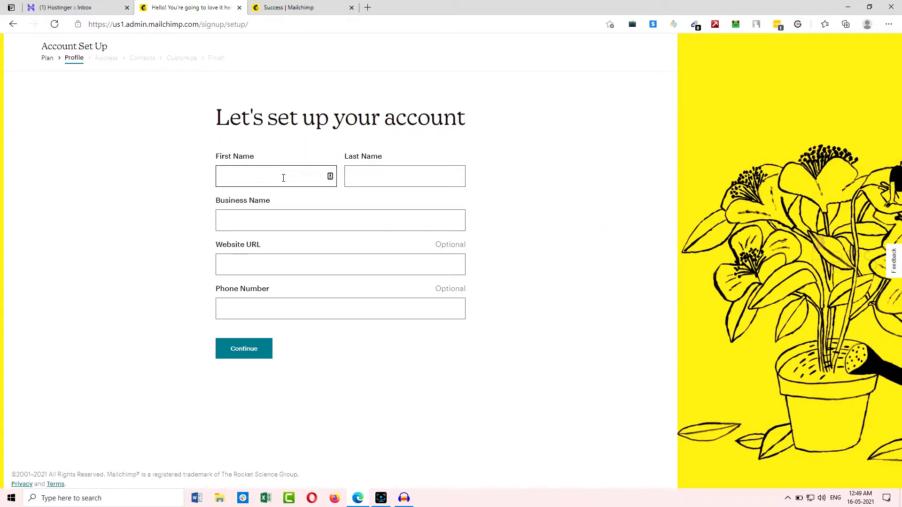
left_click(283, 178)
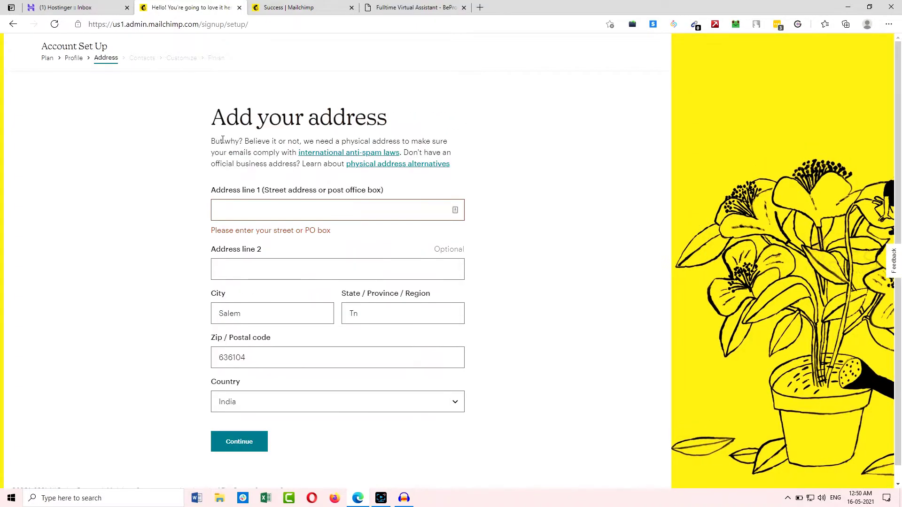
left_click(262, 203)
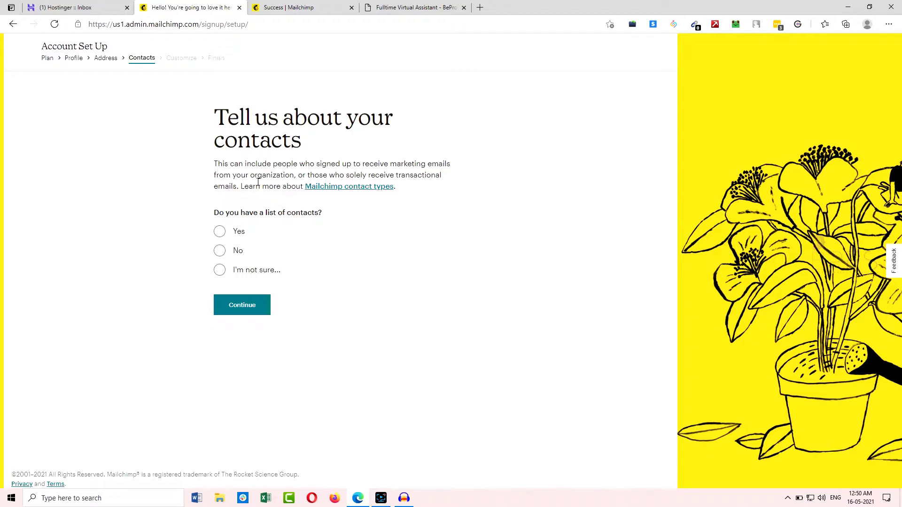
Step: Answer No to having a contact list and submit Services and Technology or Software as the business offerings
left_click(221, 252)
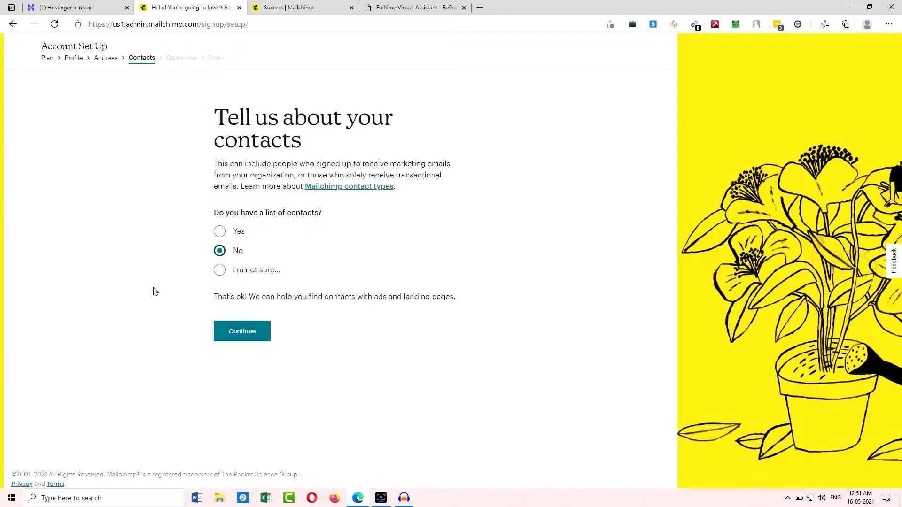
left_click(236, 328)
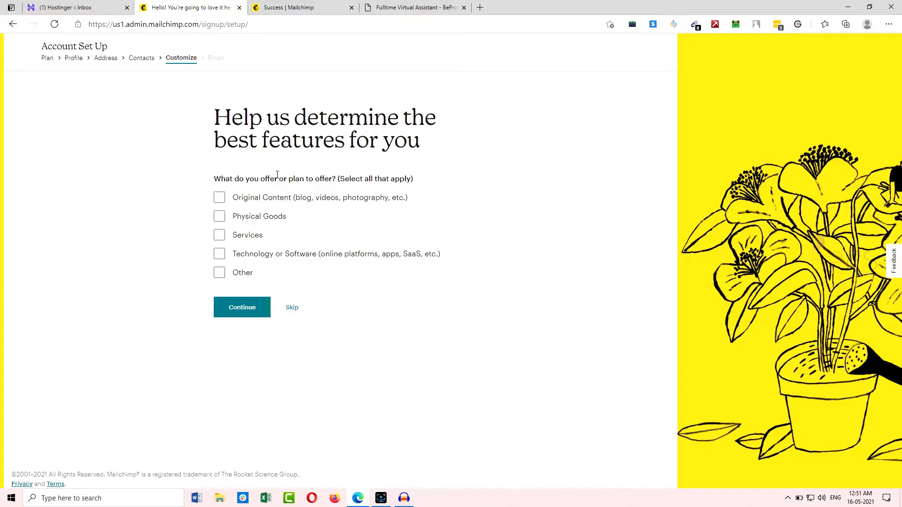
left_click(220, 217)
left_click(219, 216)
left_click(219, 235)
left_click(220, 257)
left_click(223, 279)
left_click(222, 279)
left_click(235, 303)
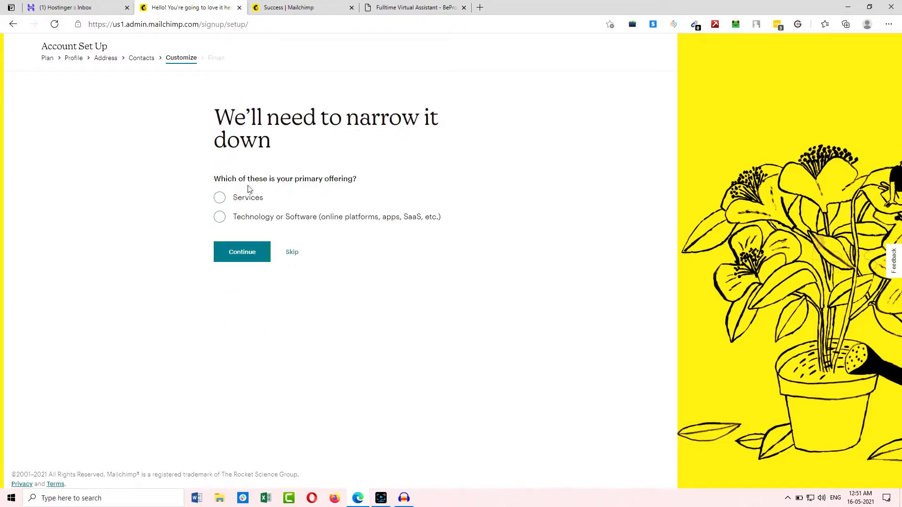
Step: Set Services as the primary offering and "Our own website or e-commerce store" as the place to access it
left_click(220, 197)
left_click(231, 255)
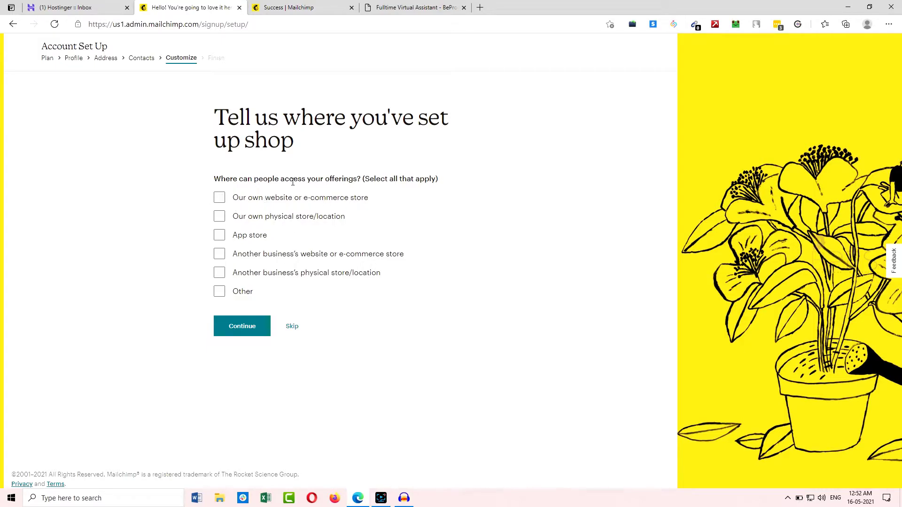
left_click(219, 197)
left_click(243, 325)
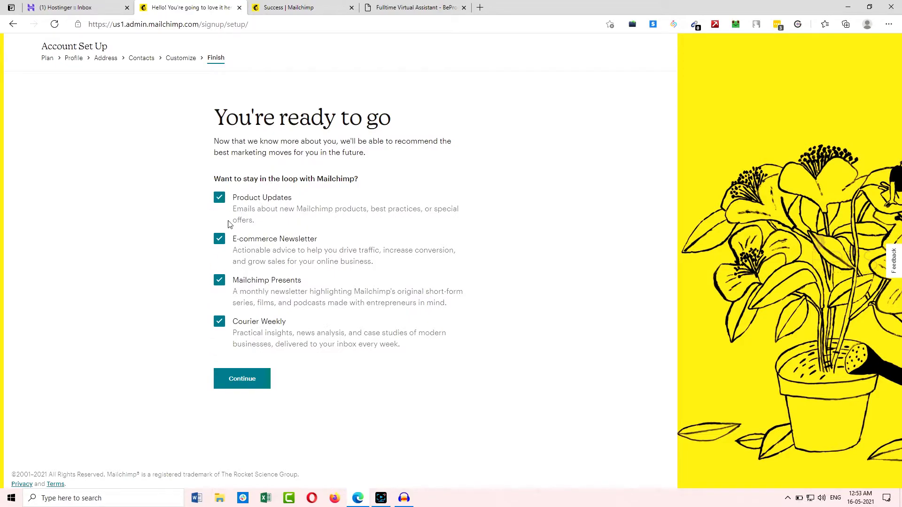
Step: Finish the account setup with all four Mailchimp e-mail subscriptions kept selected
left_click(221, 199)
left_click(221, 199)
left_click(237, 386)
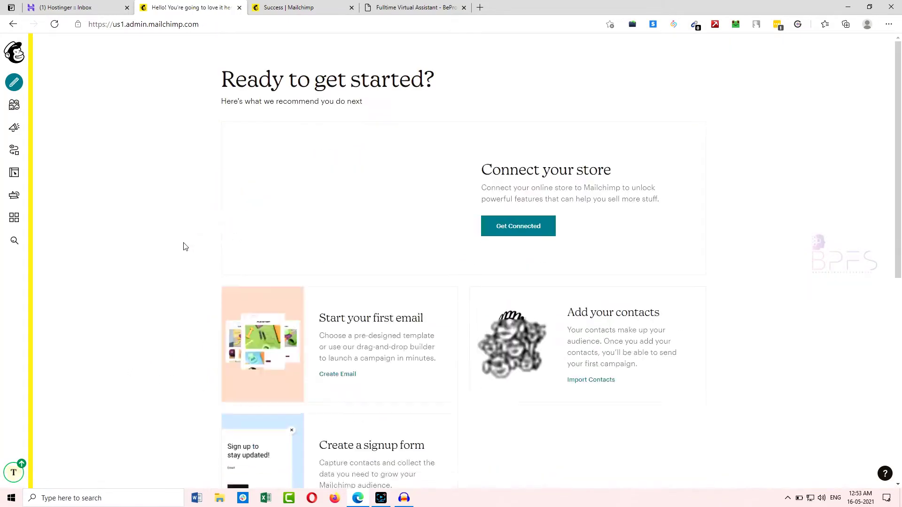
left_click(66, 7)
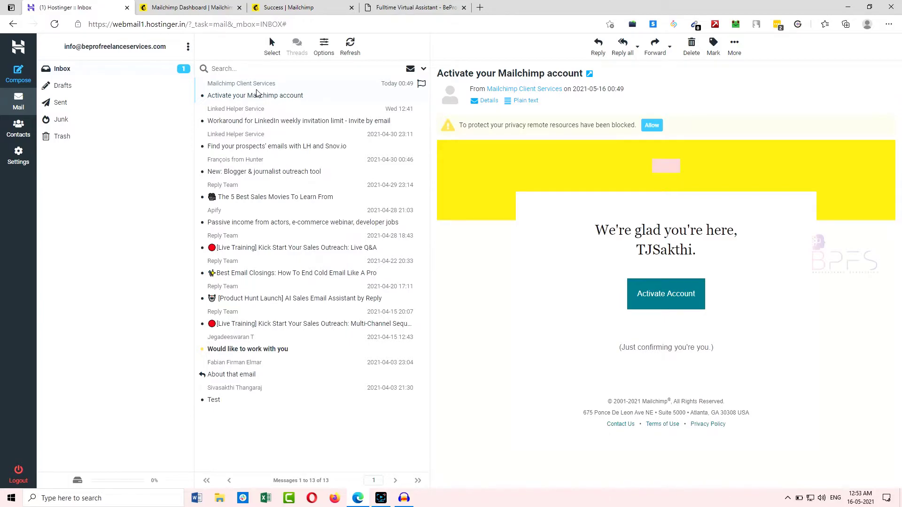
left_click(242, 2)
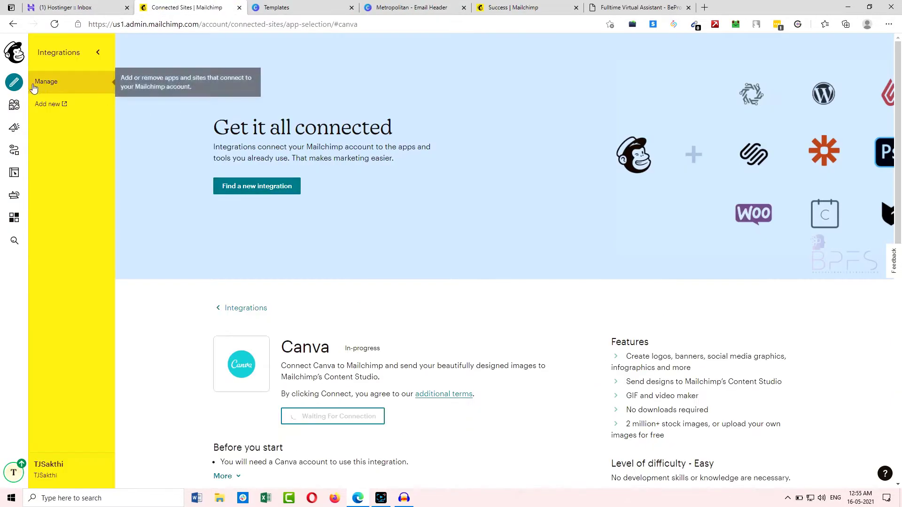
Step: Create a new embedded signup form for the BeProFreelanceServices audience
left_click(15, 90)
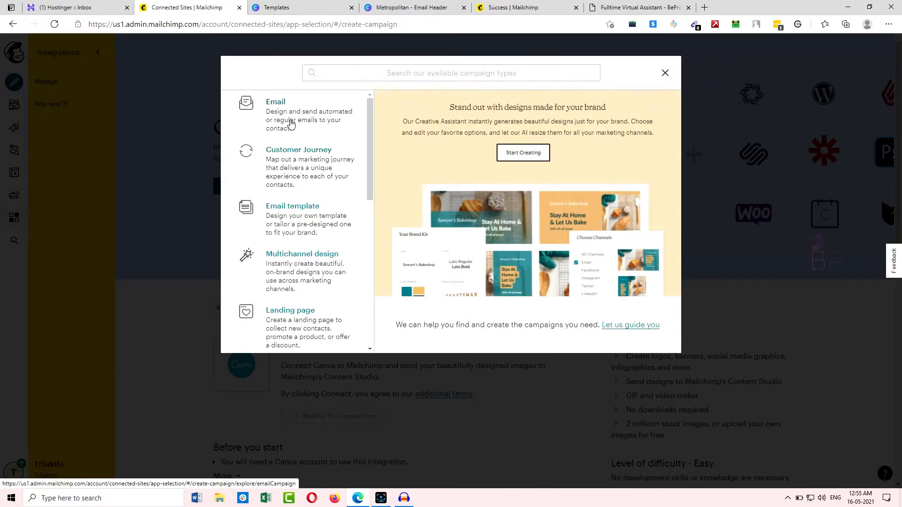
scroll(297, 281, "down", 4)
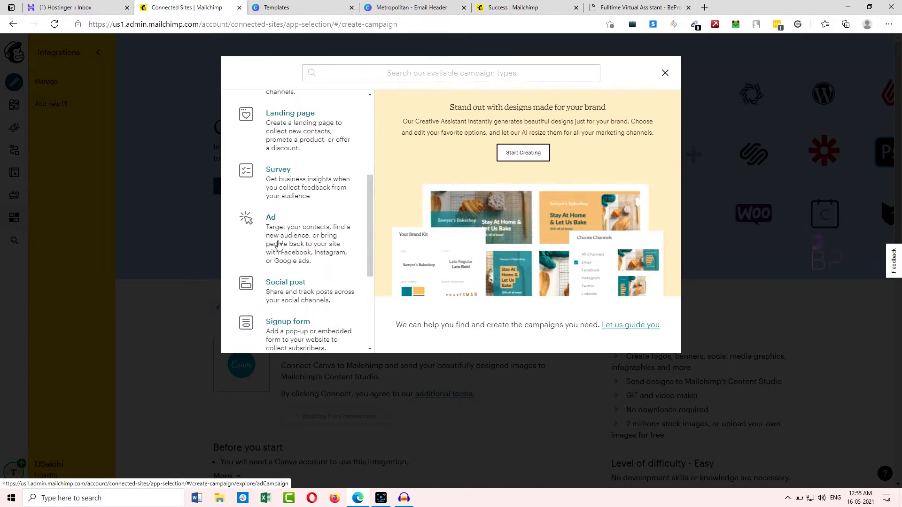
scroll(302, 248, "down", 1)
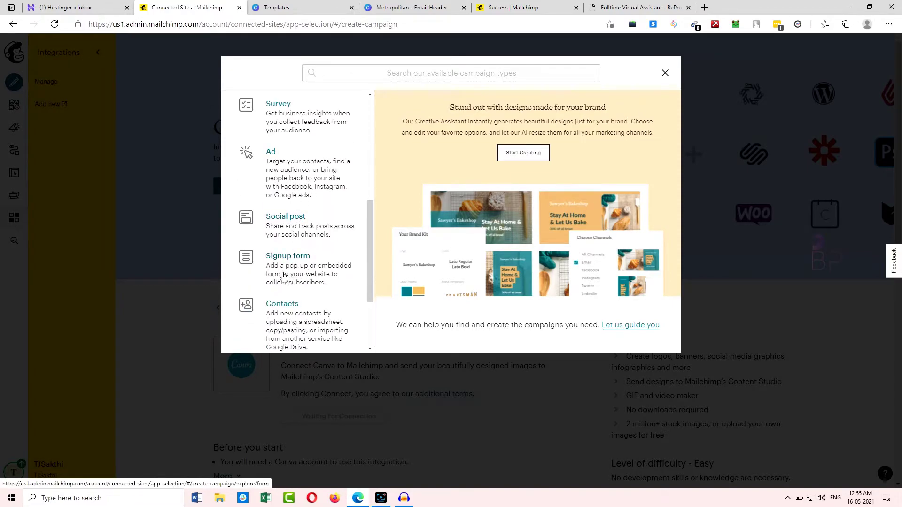
scroll(300, 261, "down", 1)
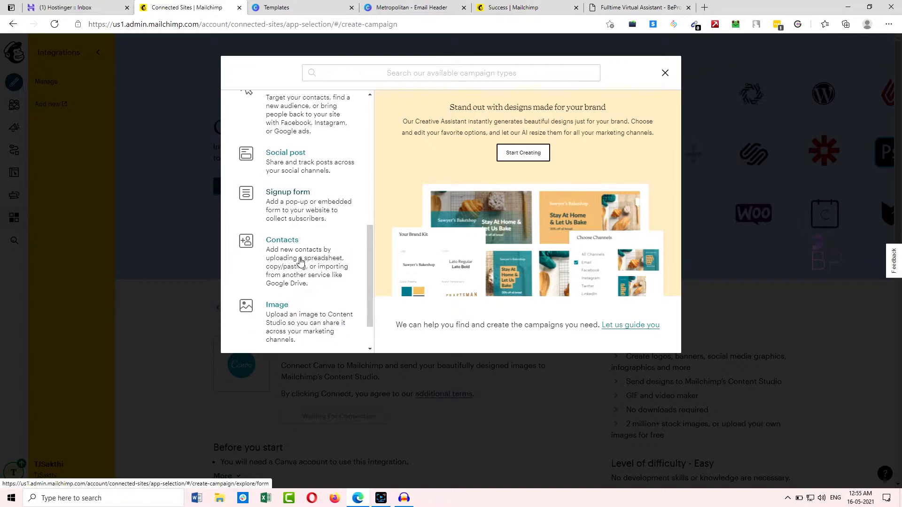
scroll(301, 261, "up", 6)
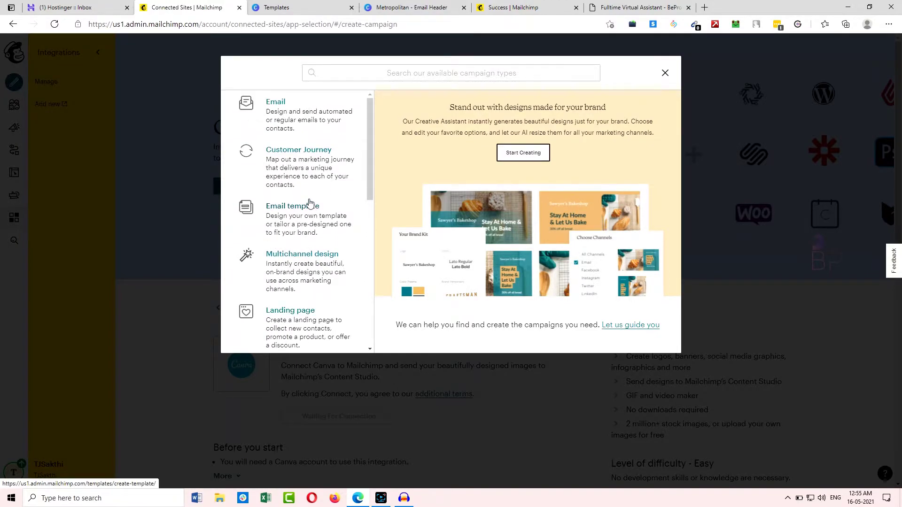
scroll(301, 203, "down", 6)
scroll(352, 185, "down", 1)
scroll(347, 193, "up", 1)
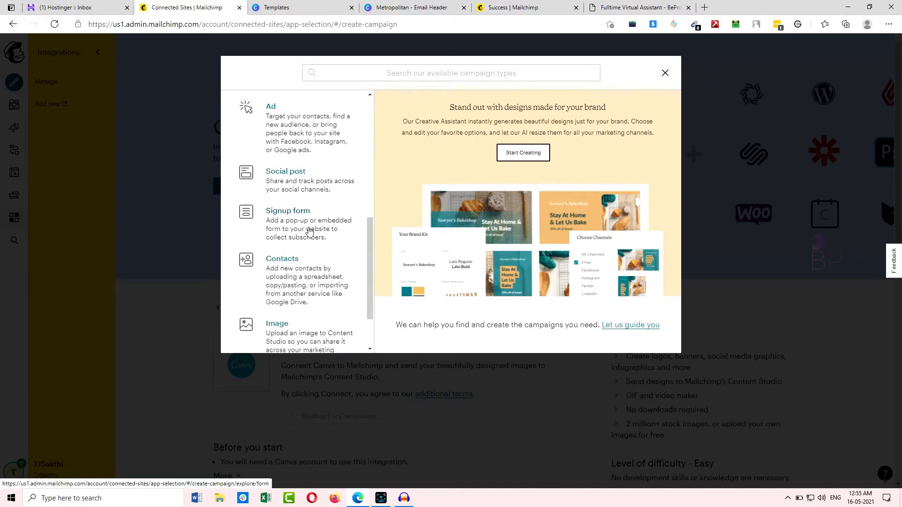
left_click(288, 220)
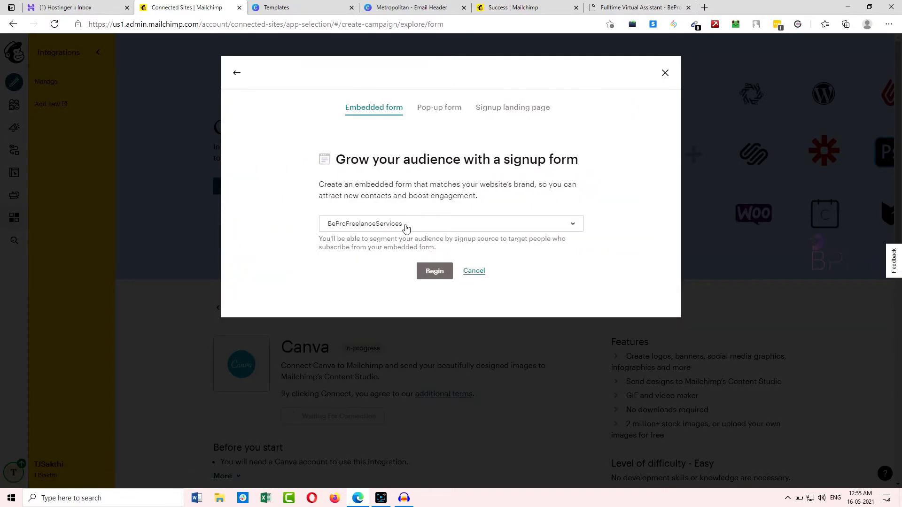
left_click(407, 223)
left_click(321, 269)
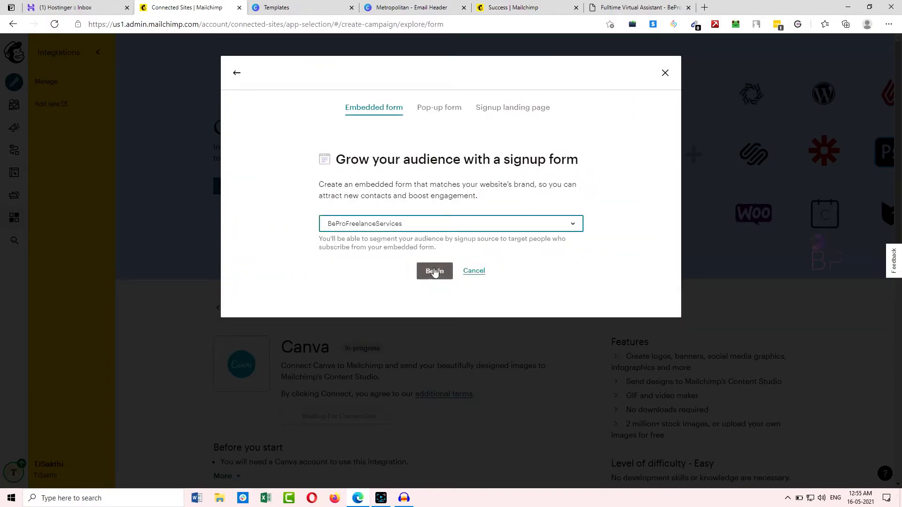
left_click(437, 271)
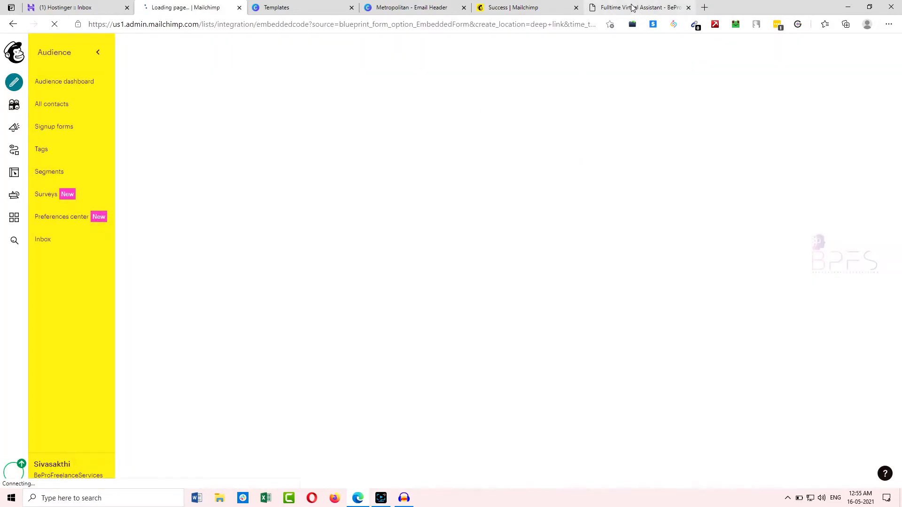
Step: View the BeProFreelanceServices website's home page, then return to the Mailchimp embedded form page
left_click(631, 8)
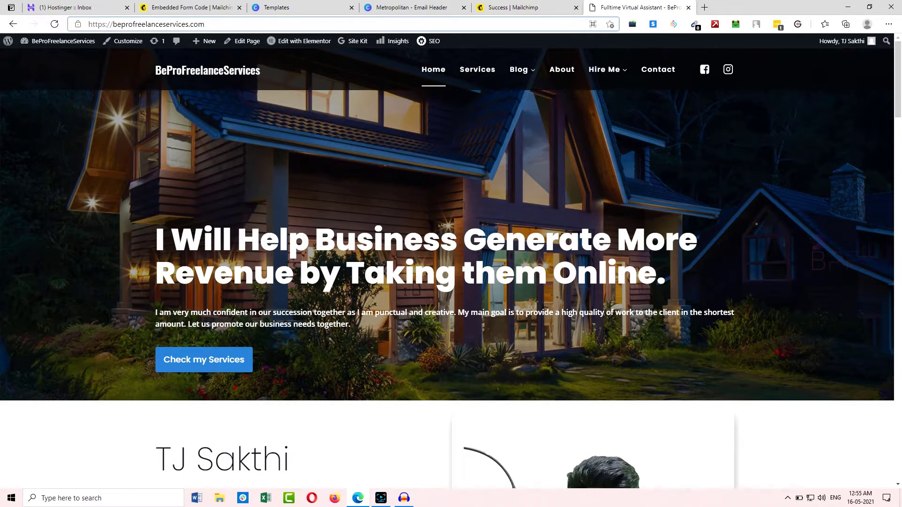
left_click(368, 276)
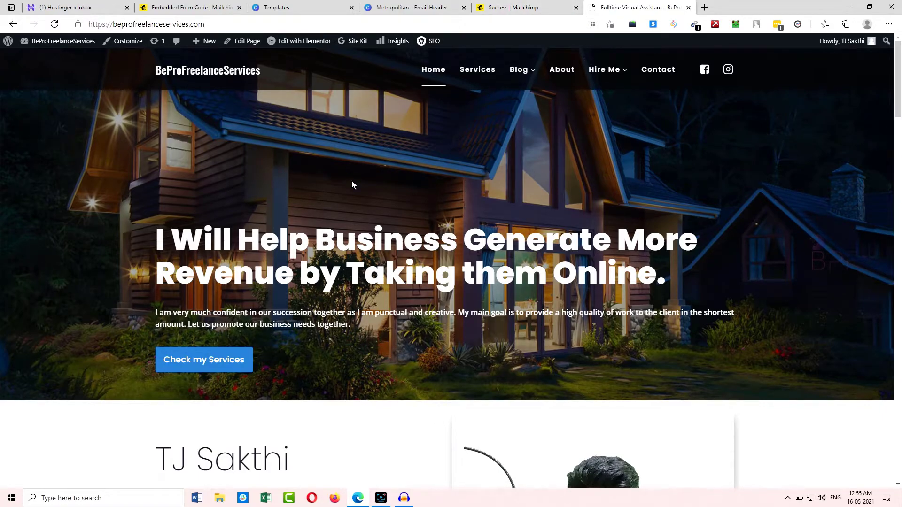
left_click(190, 7)
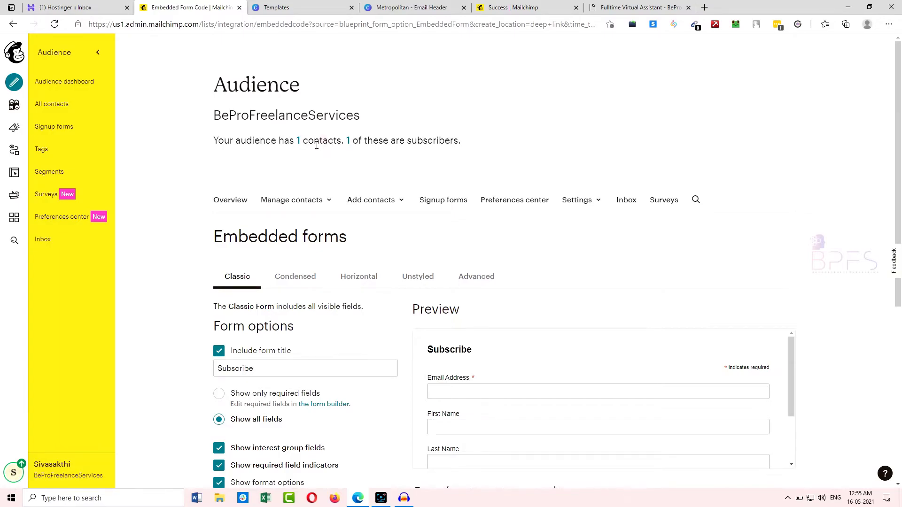
Step: Examine the Classic embedded form's options and embed code, and check every field in its preview down to the Subscribe button
scroll(383, 133, "down", 5)
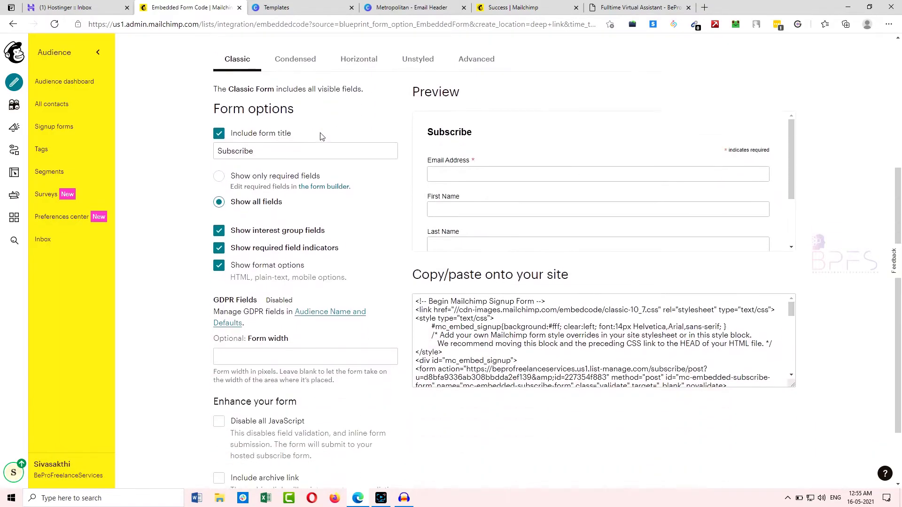
scroll(393, 133, "up", 2)
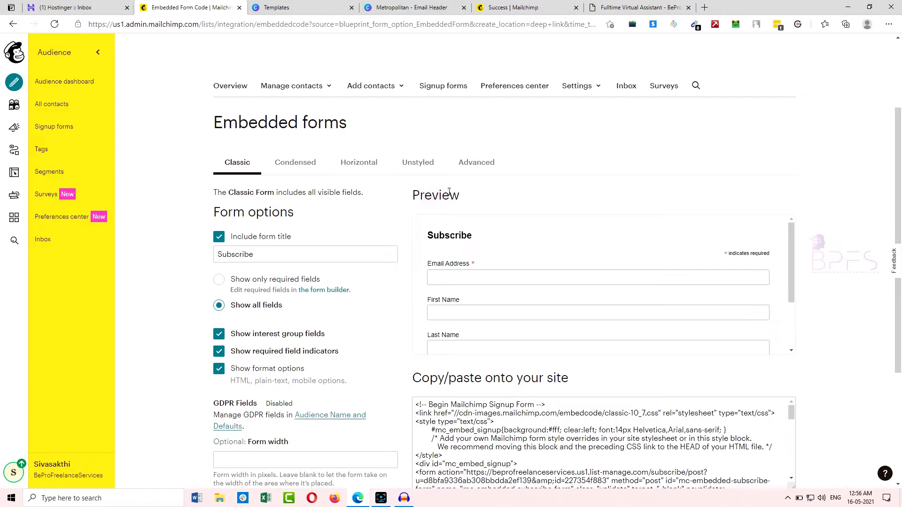
scroll(488, 257, "down", 3)
scroll(488, 257, "up", 3)
left_click(463, 274)
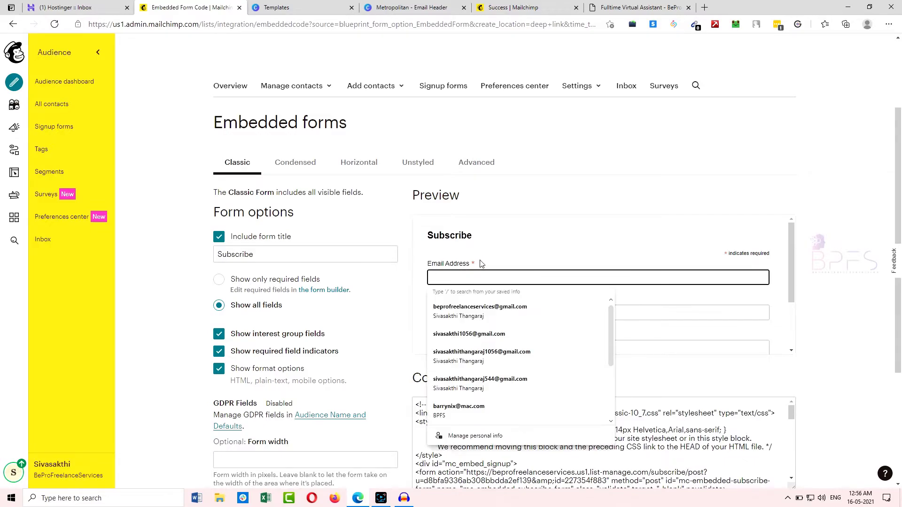
left_click_drag(480, 264, 458, 268)
scroll(471, 295, "down", 2)
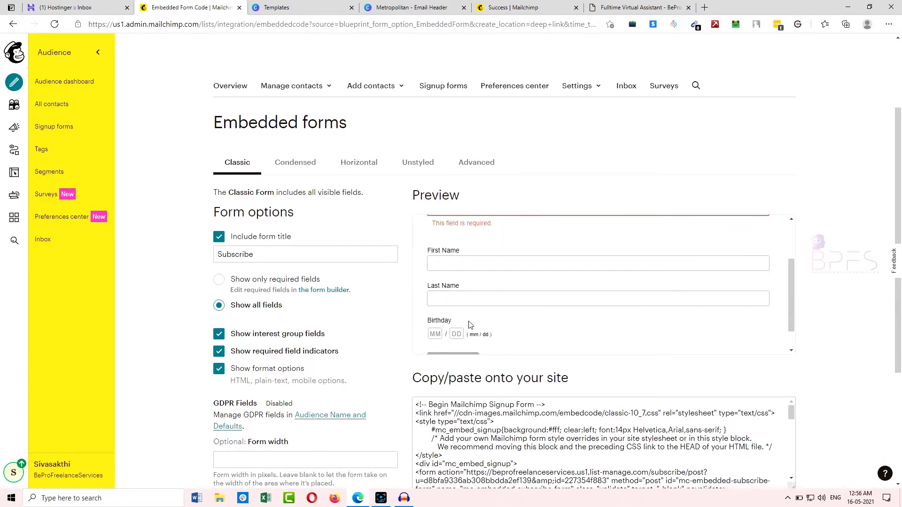
scroll(470, 320, "down", 1)
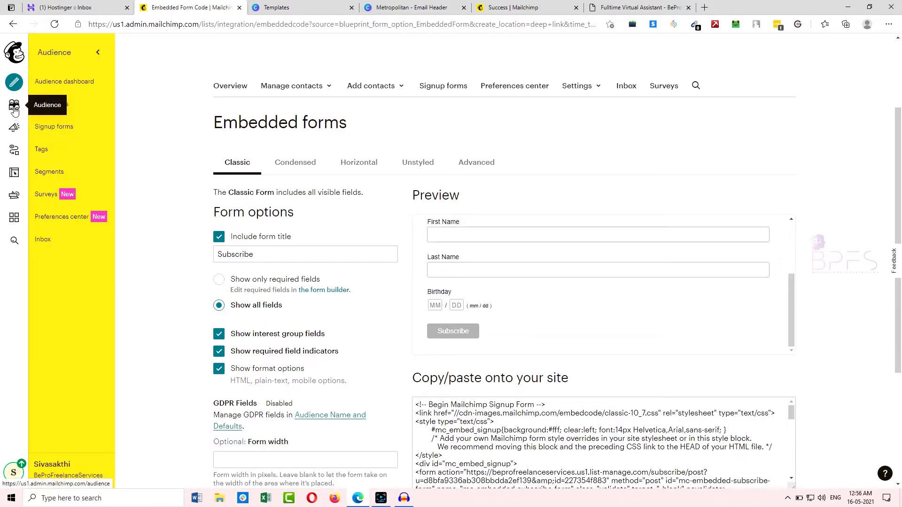
Step: Start a contact import from the audience dashboard using the "Copy and paste" method
left_click(47, 82)
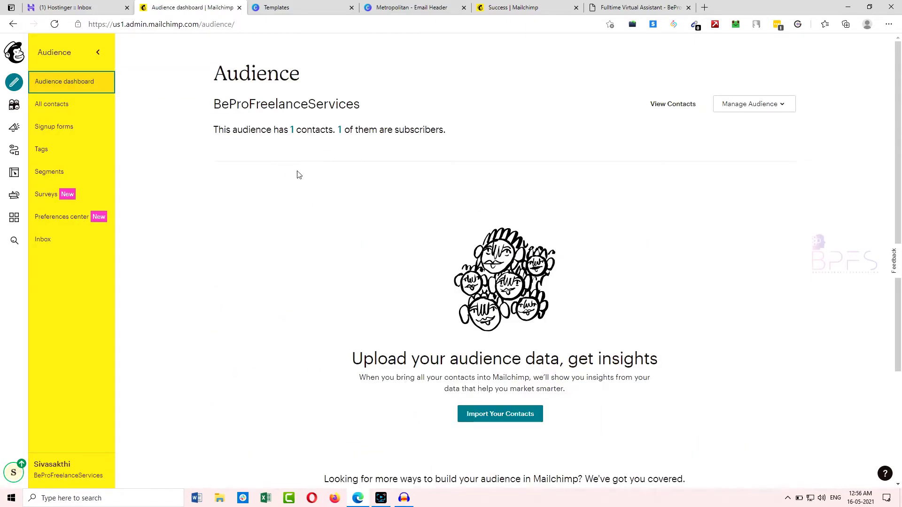
scroll(373, 169, "down", 2)
scroll(374, 169, "up", 2)
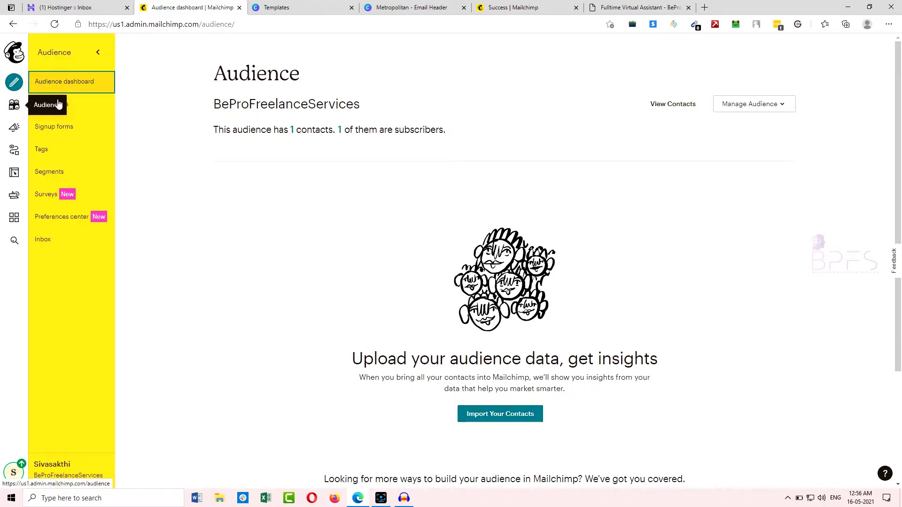
left_click(483, 415)
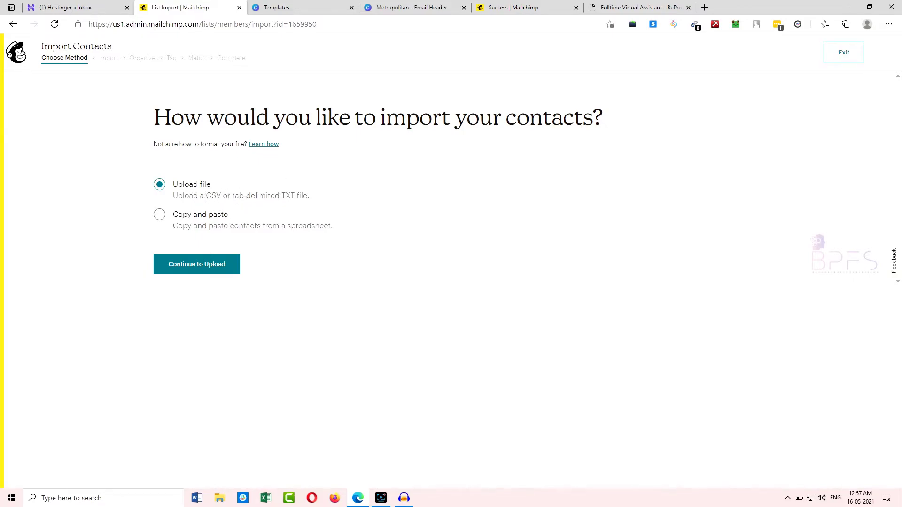
left_click(162, 217)
left_click(214, 269)
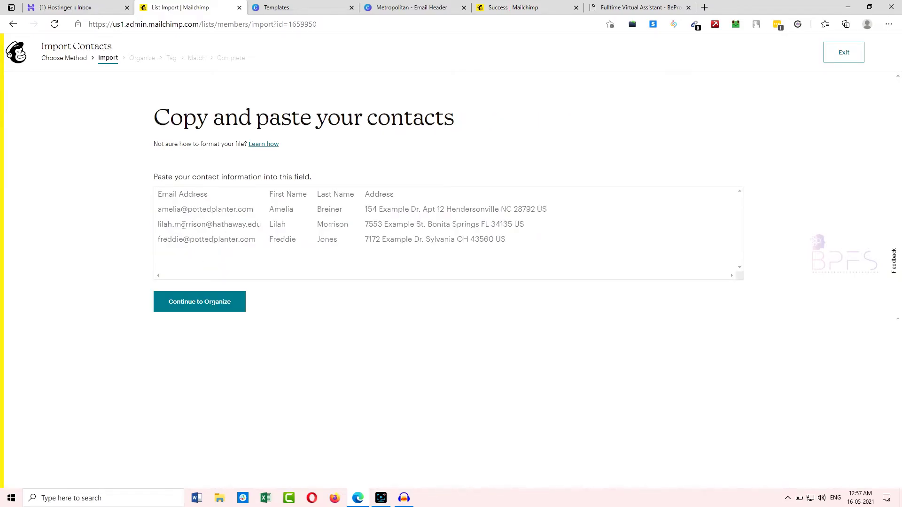
Step: Enter an EMAIL heading with only the contact's e-mail address beneath it, removing the extra name text, and continue to organizing
left_click(165, 209)
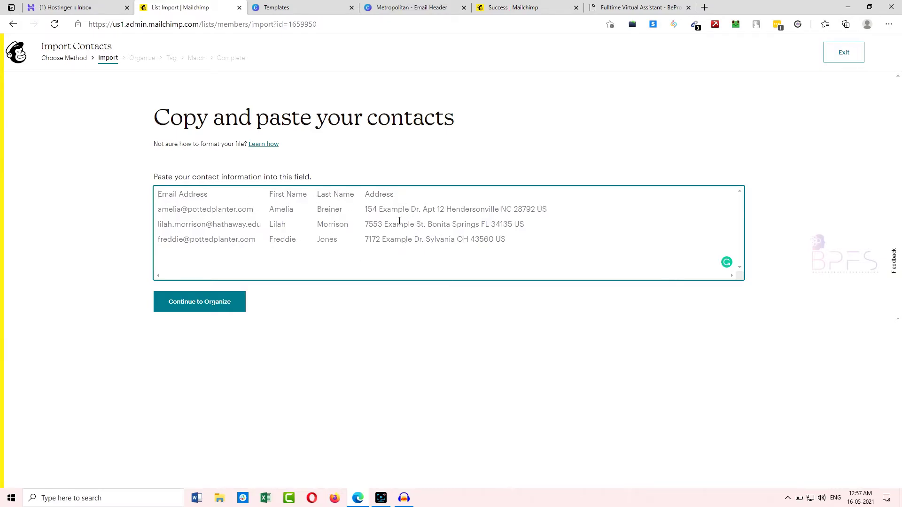
left_click(207, 306)
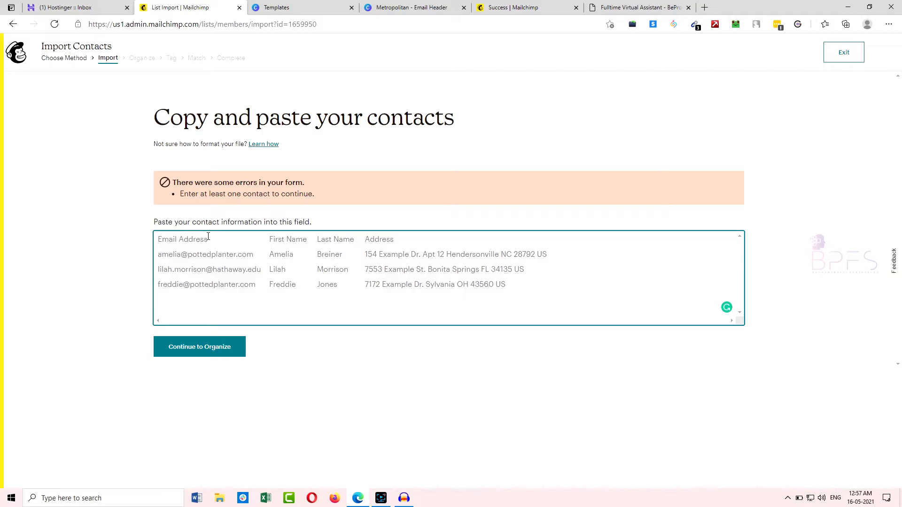
type("bepro")
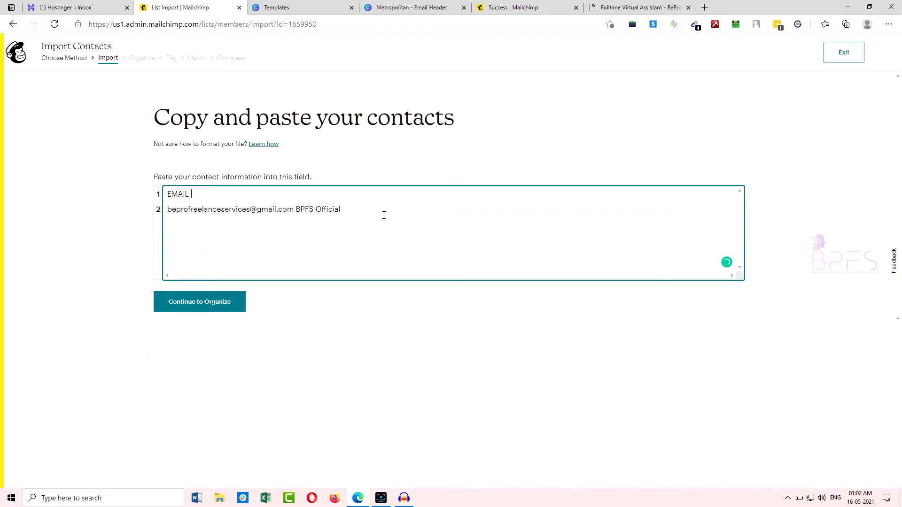
left_click_drag(384, 215, 297, 218)
key("BackSpace")
left_click(212, 302)
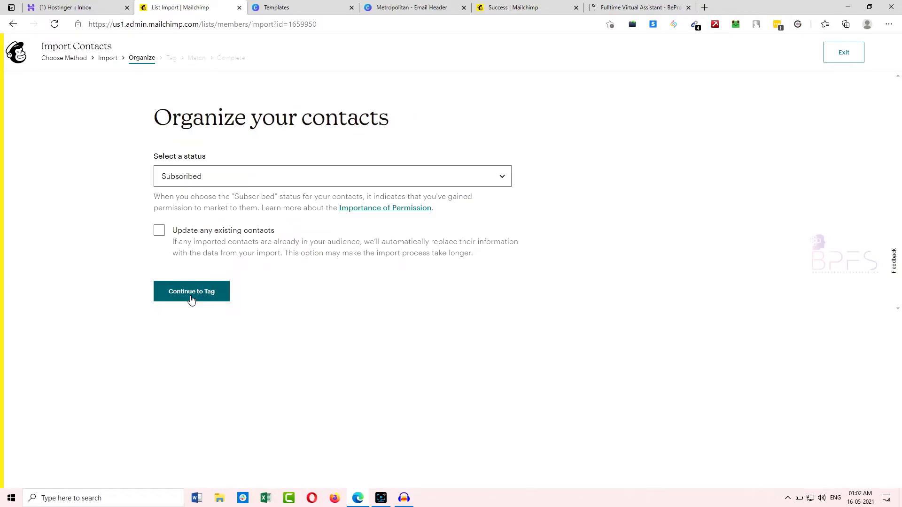
Step: Keep the Subscribed status for the imported contact, tag it Personal, and continue to column matching
left_click(203, 183)
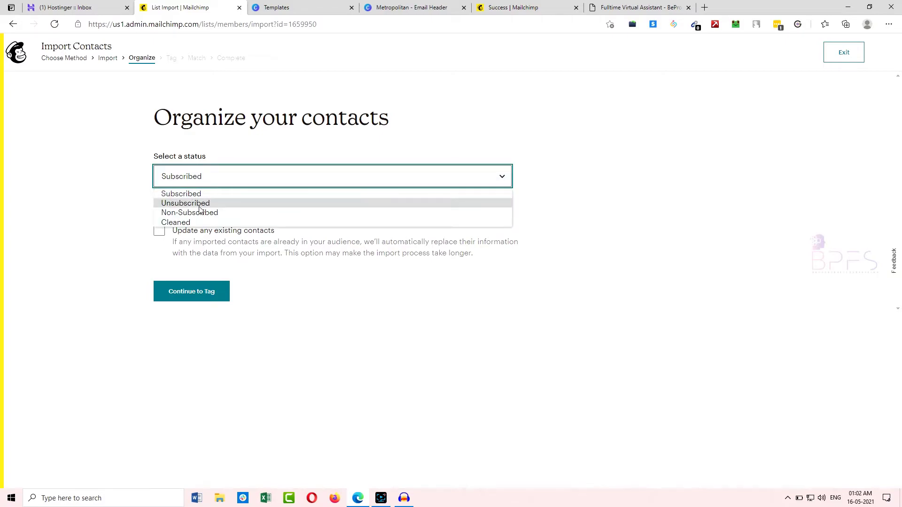
left_click(199, 180)
left_click(192, 291)
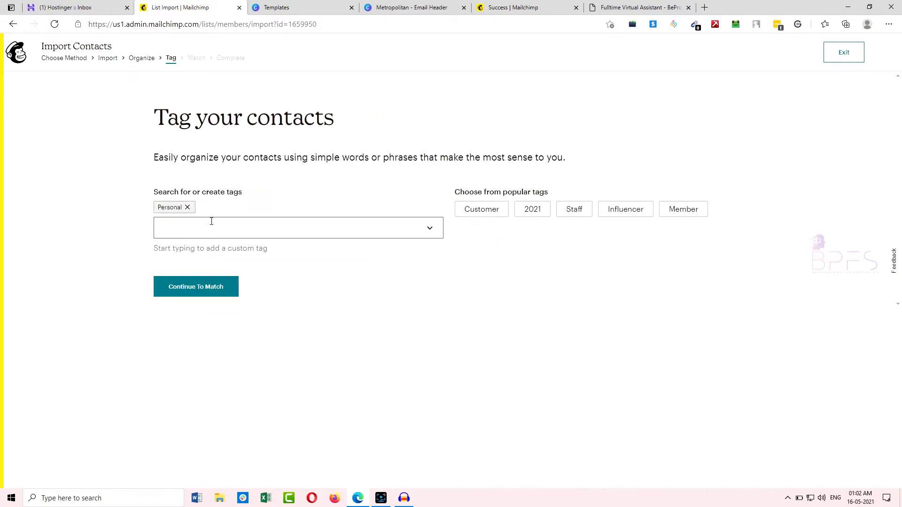
left_click(211, 222)
left_click(119, 229)
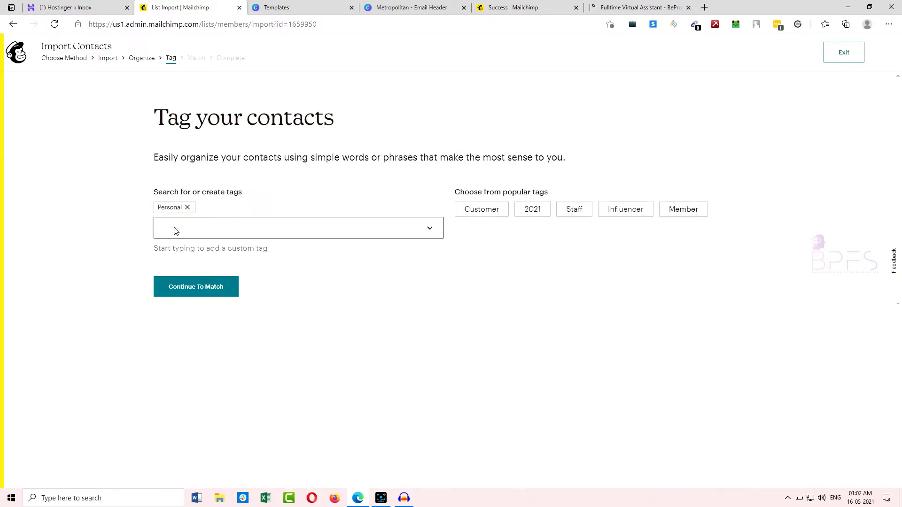
left_click(183, 289)
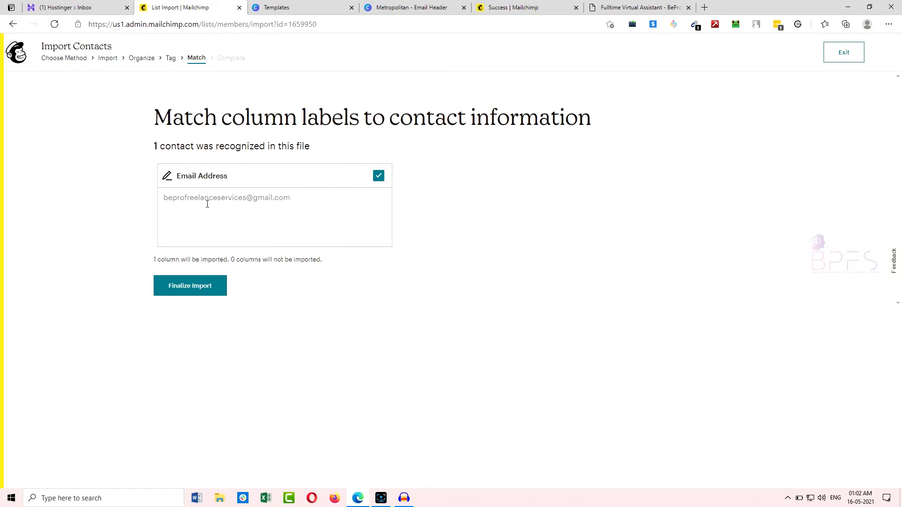
Step: Check the contact under the Email Address column, finalize the matching and complete the import
left_click_drag(174, 198, 264, 196)
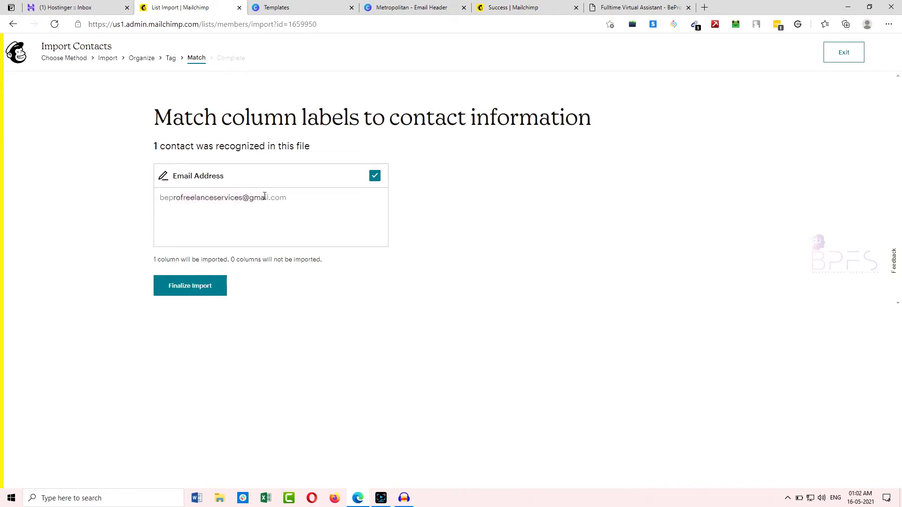
left_click(205, 199)
left_click_drag(176, 199, 266, 199)
left_click(199, 286)
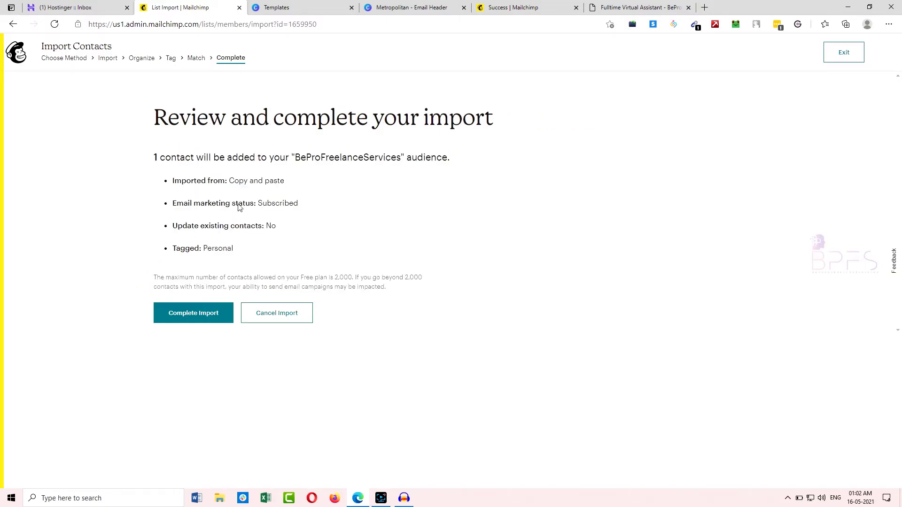
left_click(183, 311)
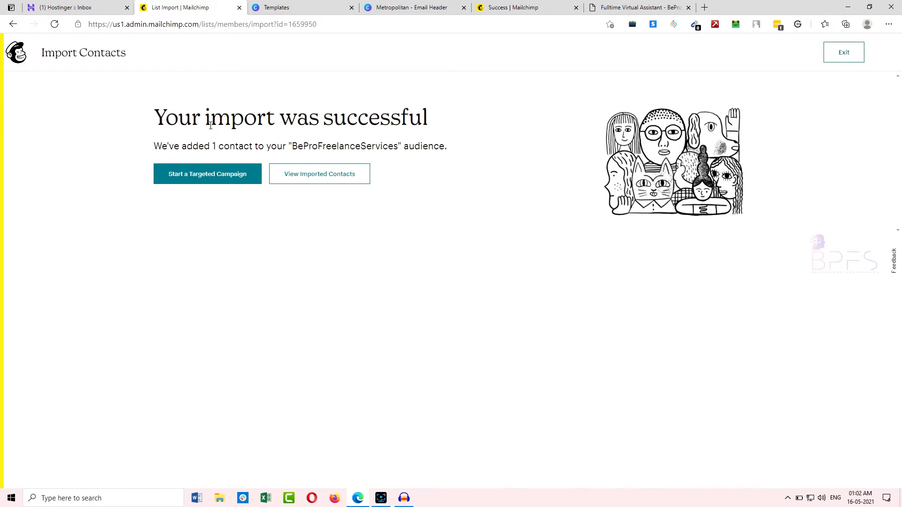
Step: Open the imported contact's profile and save it with the first name BPFS and the last name OFFICIAL
left_click(311, 178)
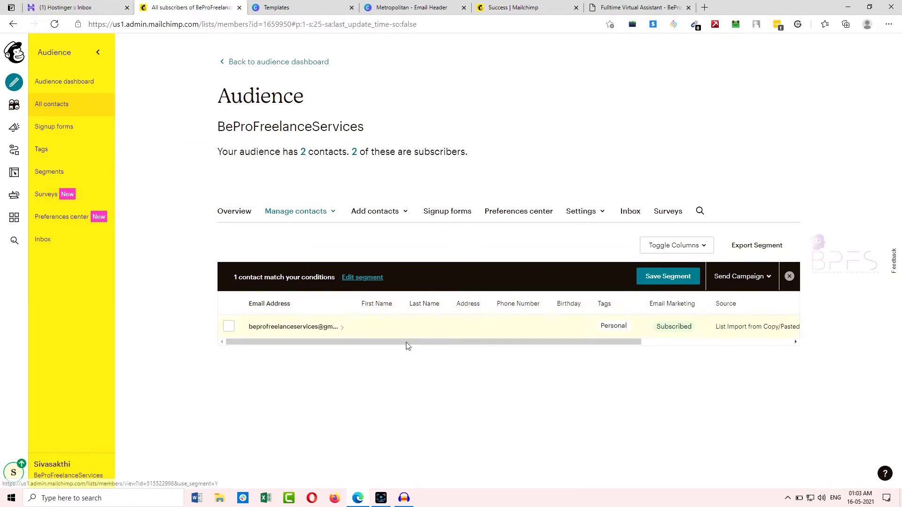
left_click(294, 328)
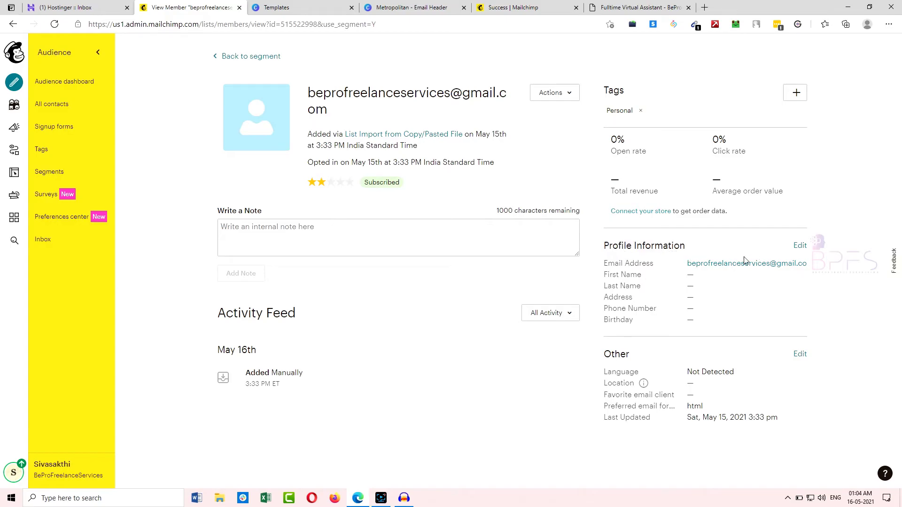
left_click(799, 246)
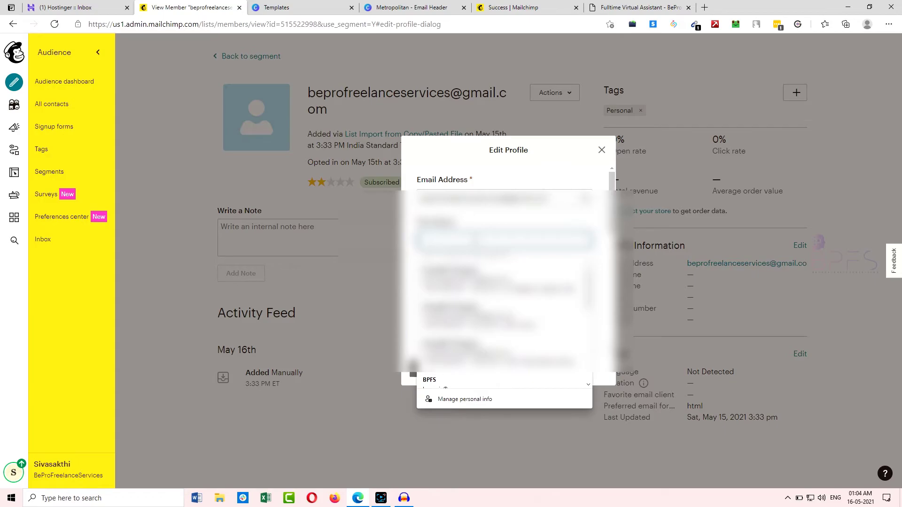
type("BPFS")
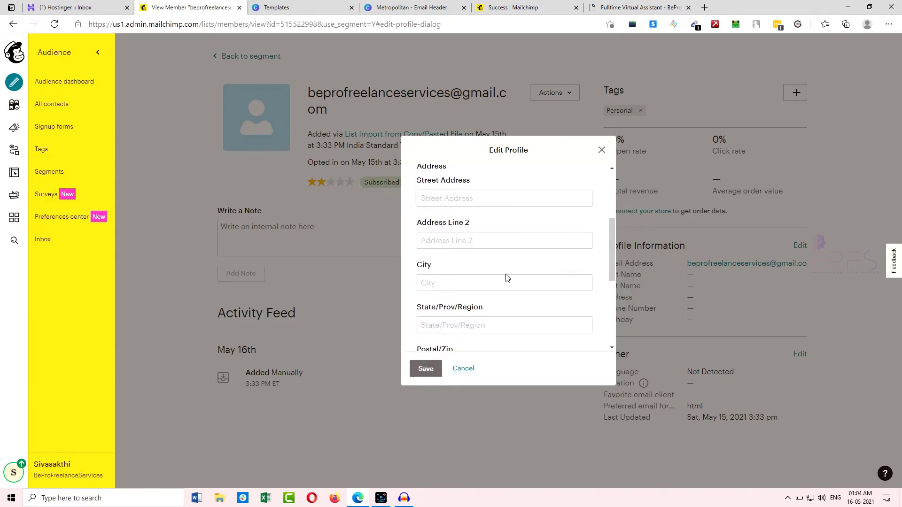
scroll(525, 276, "up", 3)
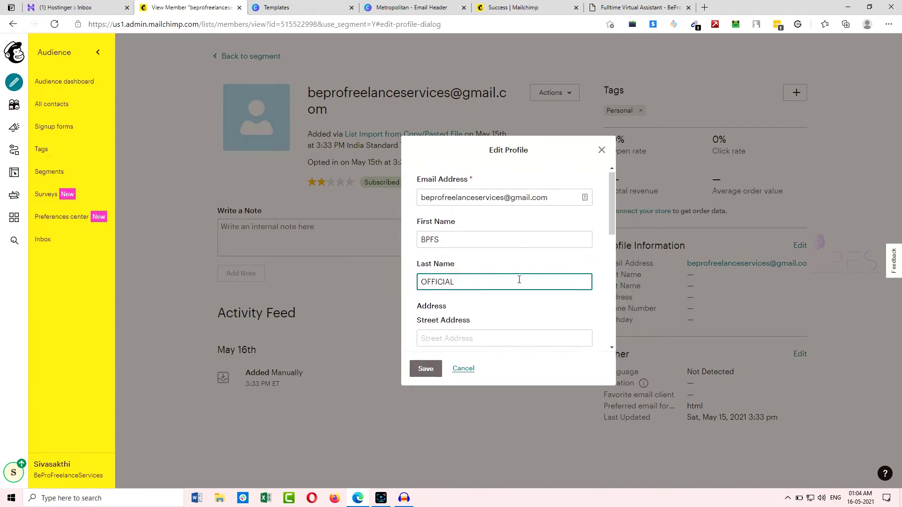
left_click(426, 369)
scroll(567, 347, "down", 1)
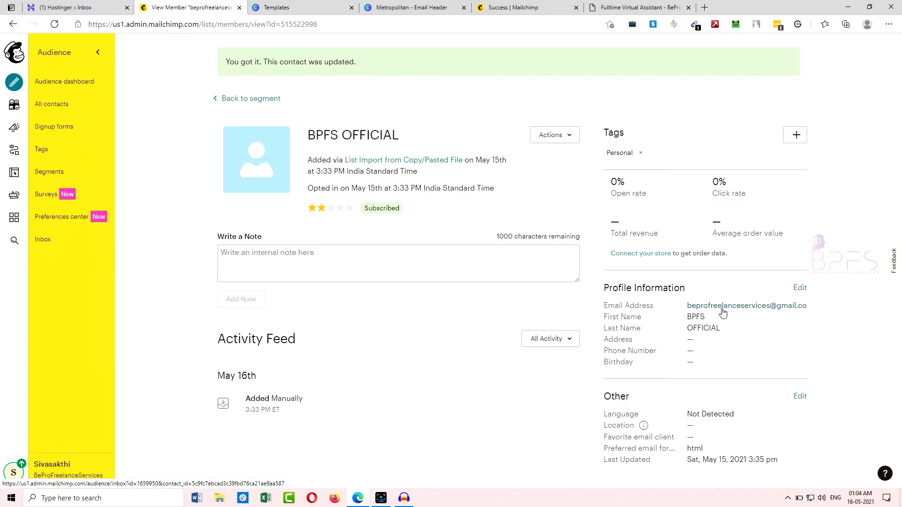
Step: Review all columns of the updated contact's row, and the recent growth figures on the audience dashboard
left_click(257, 98)
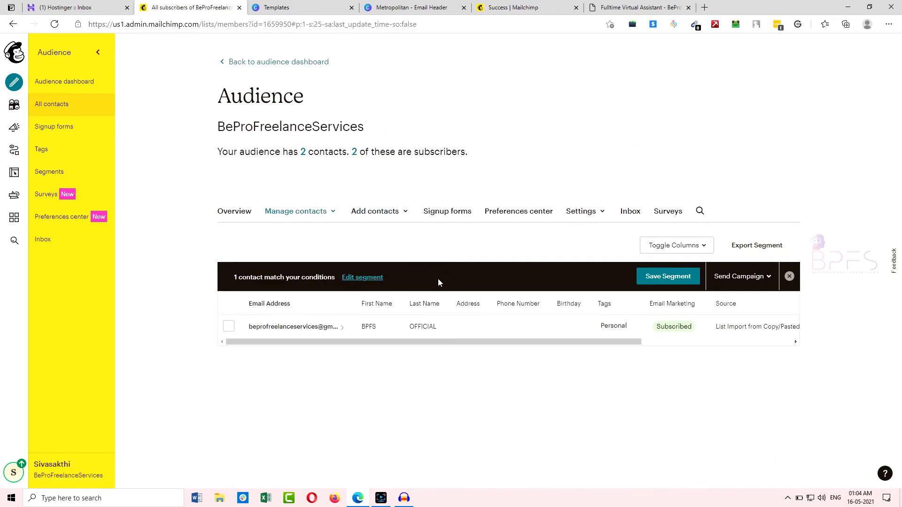
left_click_drag(556, 346, 720, 347)
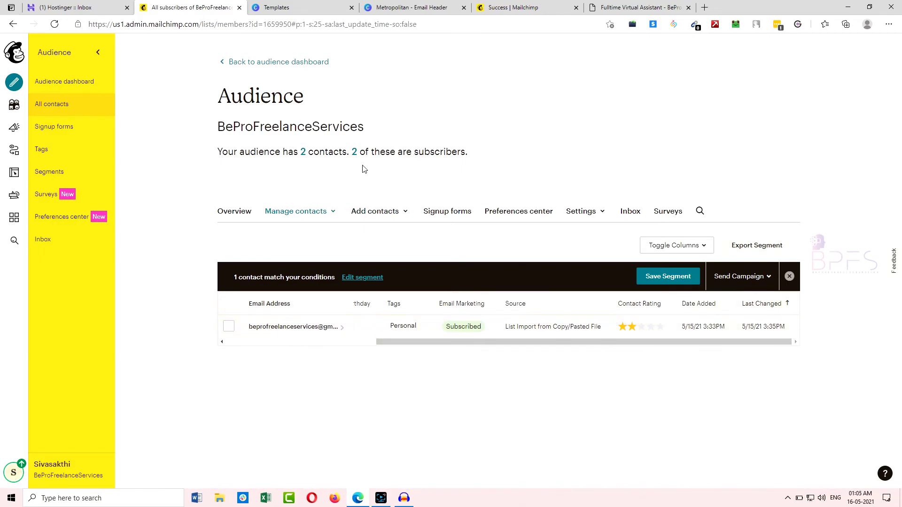
left_click(14, 107)
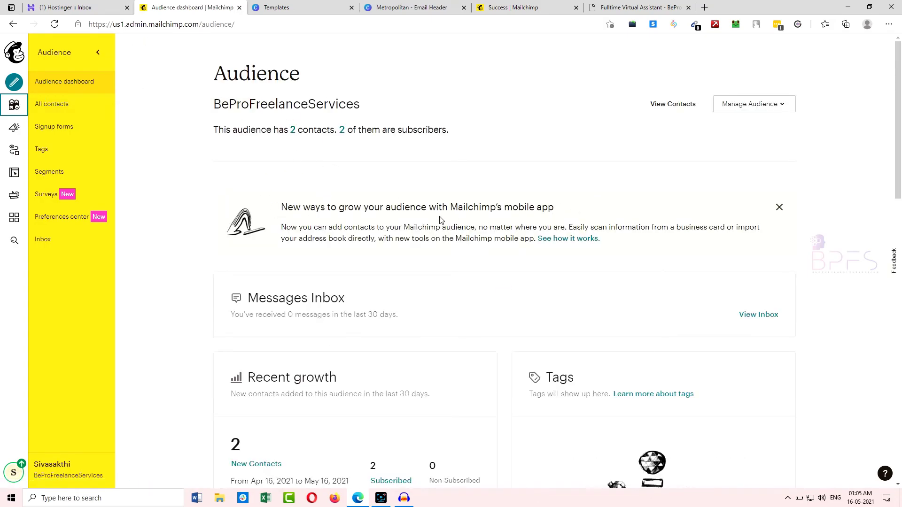
scroll(440, 220, "down", 5)
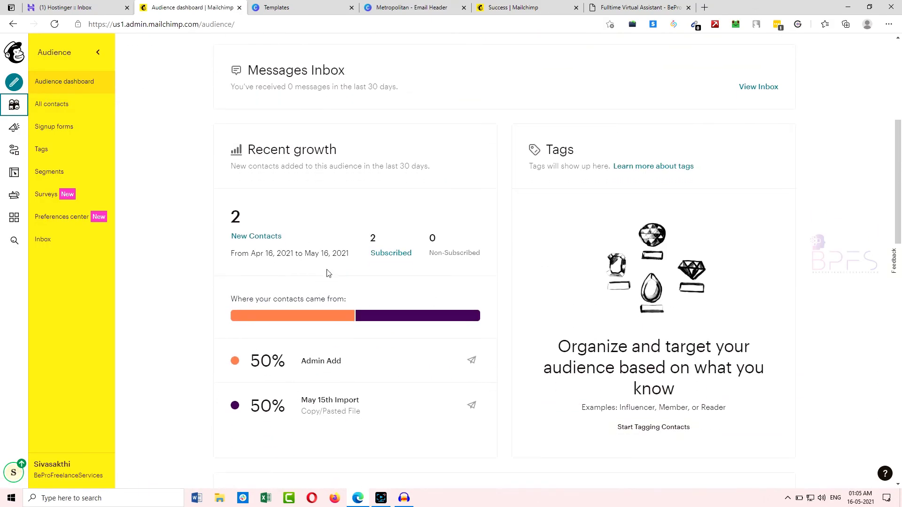
scroll(328, 273, "up", 5)
Step: View the full contact list of the audience and examine the available options for adding contacts
left_click(672, 104)
left_click(373, 212)
left_click(385, 236)
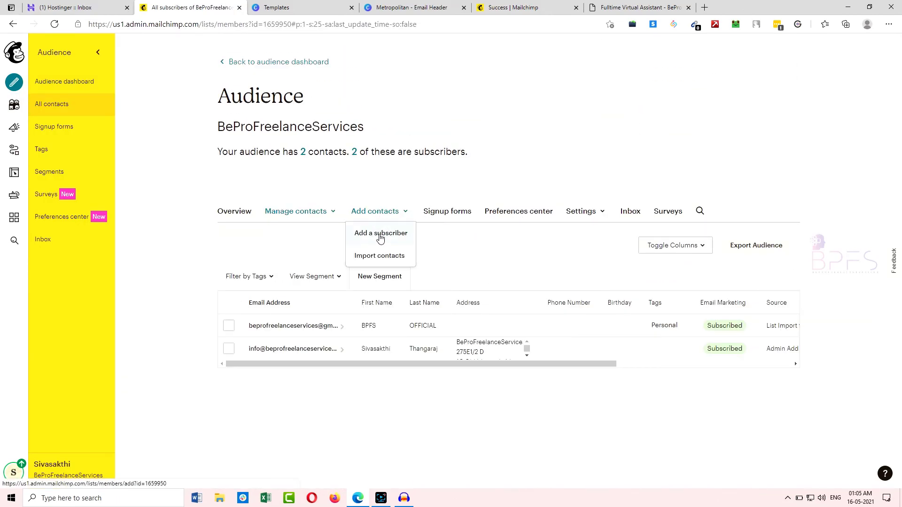
left_click(474, 240)
left_click(387, 214)
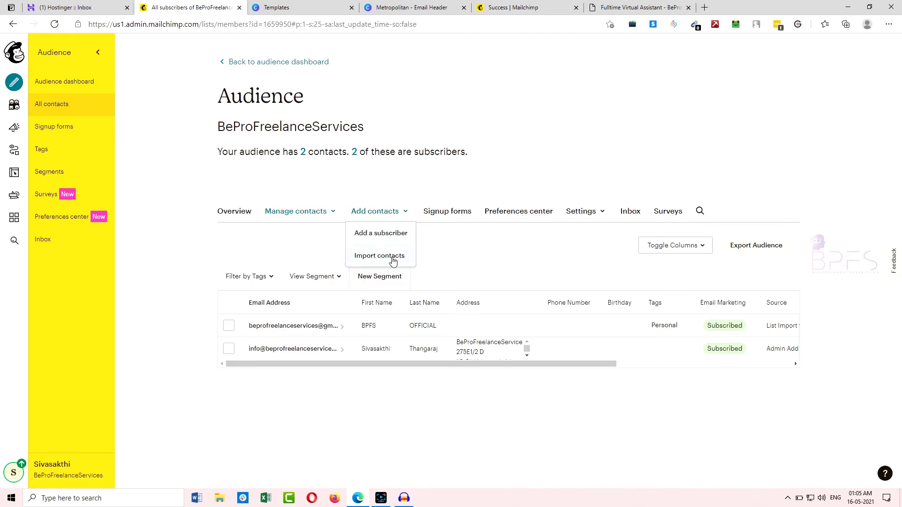
left_click(471, 248)
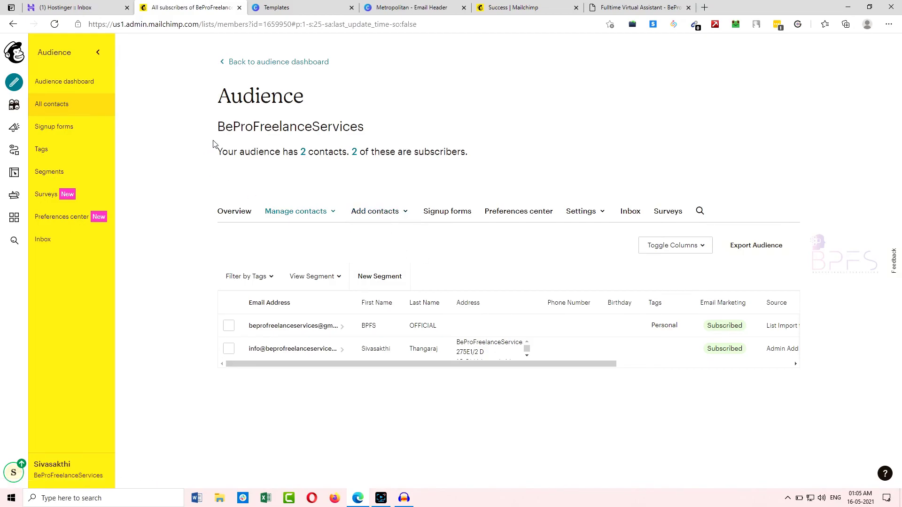
Step: Look over the Campaigns page and the Customer Journeys automation page
left_click(12, 130)
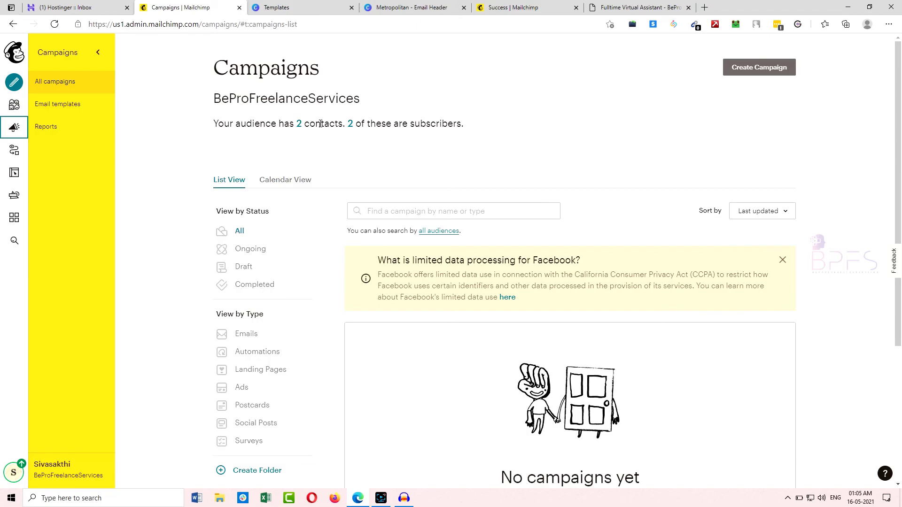
left_click(25, 146)
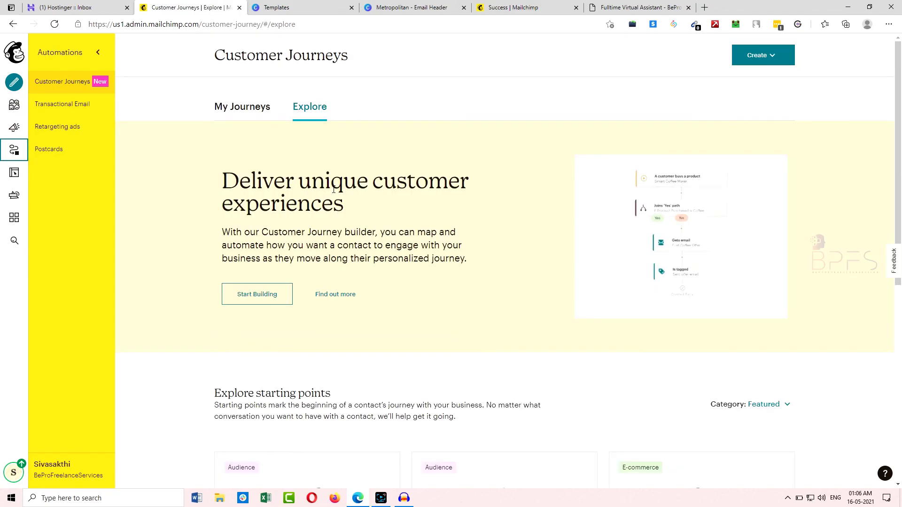